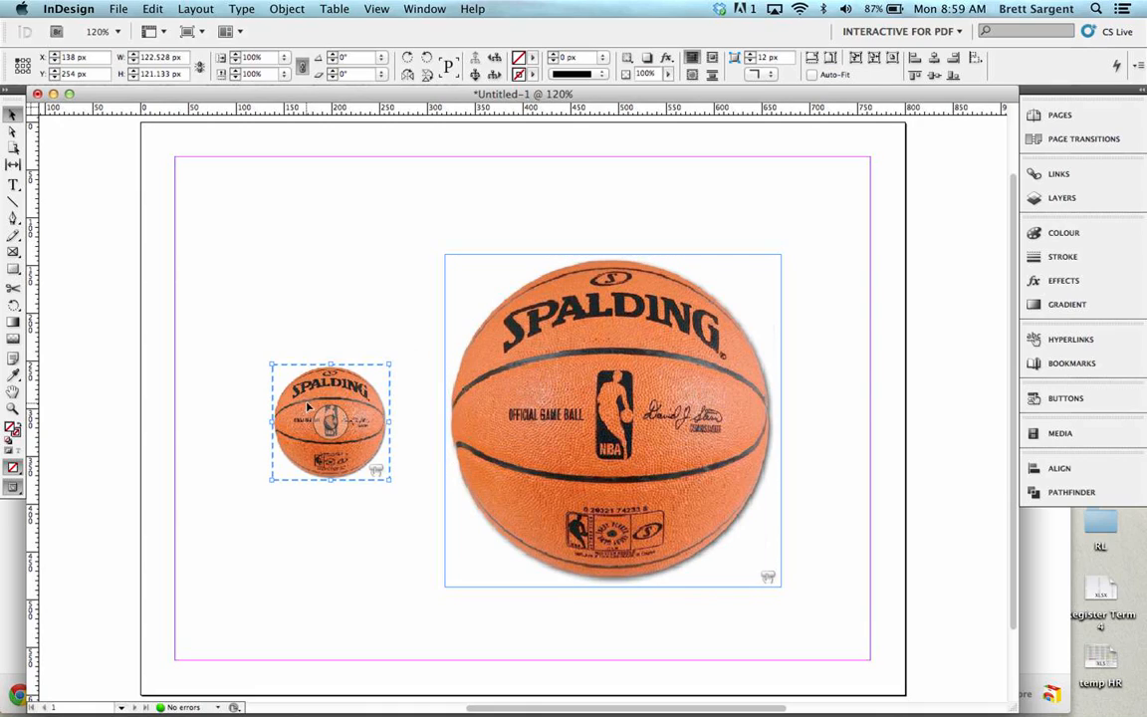
Review the small basketball's button settings in the finished example and preview its rollover behaviour.
{"action": "left_click", "coordinate": [1040, 397]}
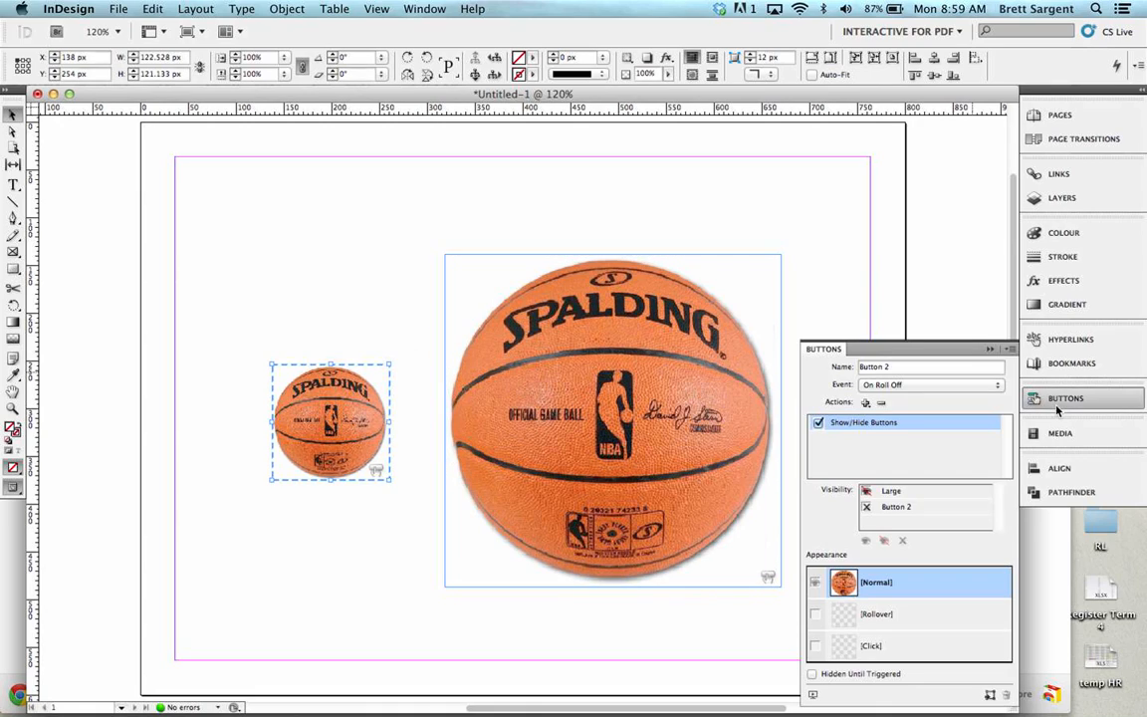
{"action": "left_click", "coordinate": [896, 387]}
{"action": "left_click", "coordinate": [821, 381]}
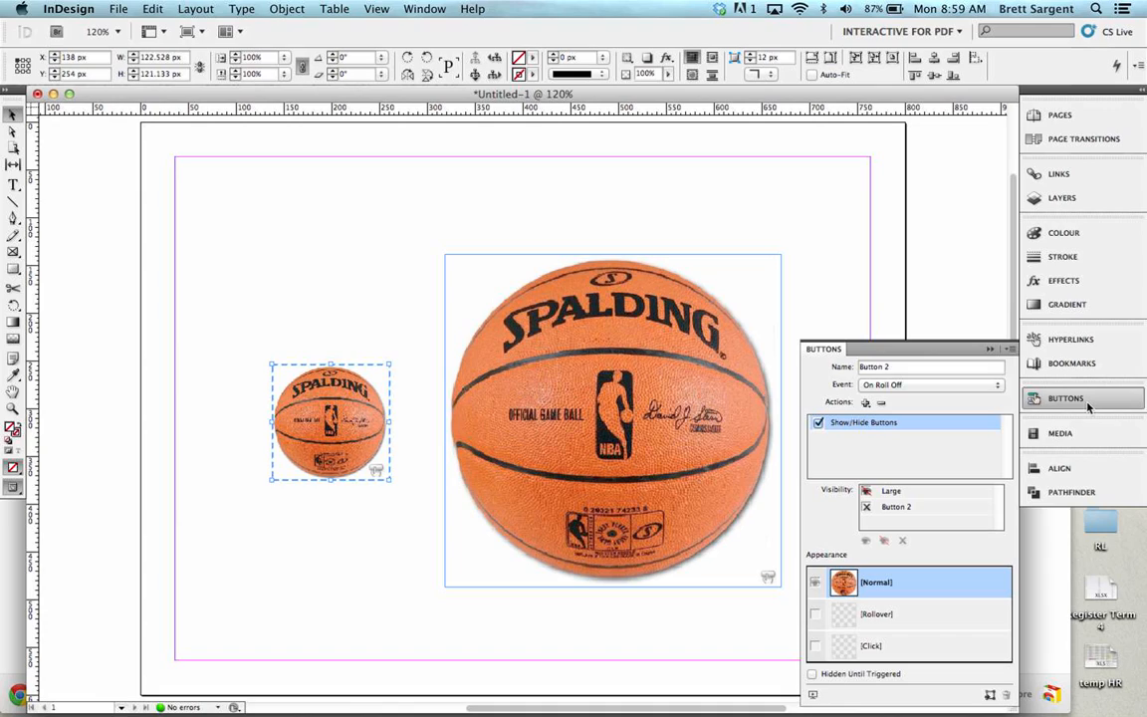
{"action": "left_click", "coordinate": [811, 695]}
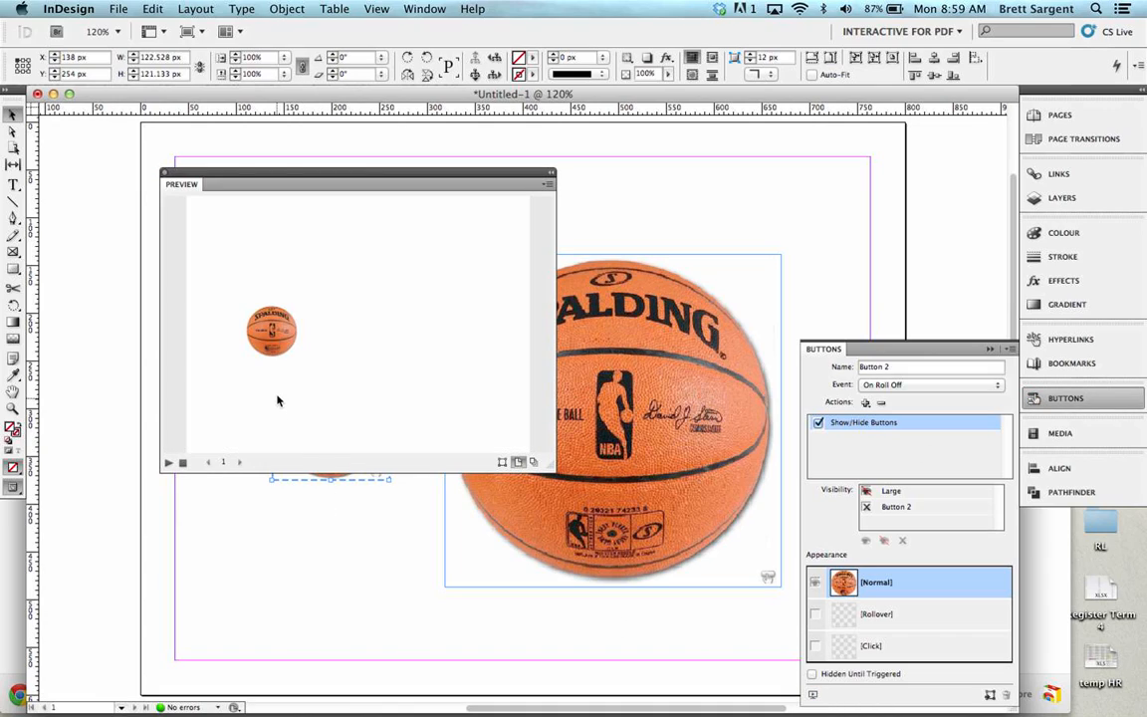
{"action": "mouse_move", "coordinate": [278, 341]}
{"action": "left_click", "coordinate": [165, 173]}
Create a new document with the Web intent.
{"action": "key", "text": "super+n"}
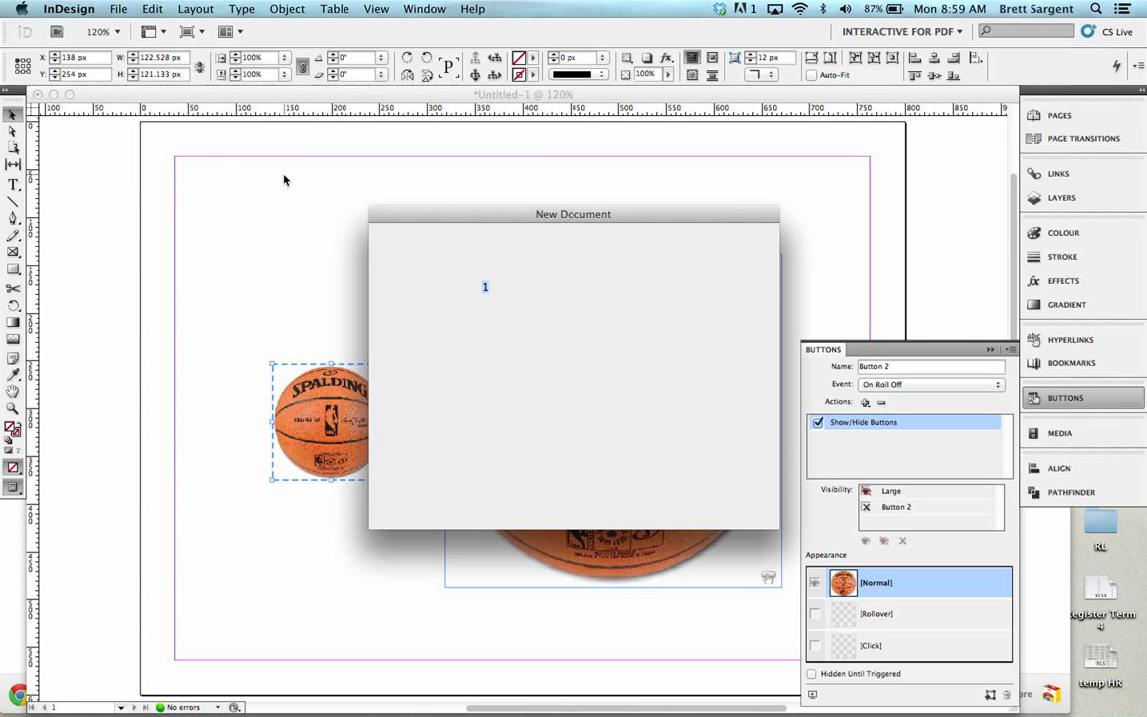
{"action": "left_click", "coordinate": [519, 264]}
{"action": "left_click", "coordinate": [507, 276]}
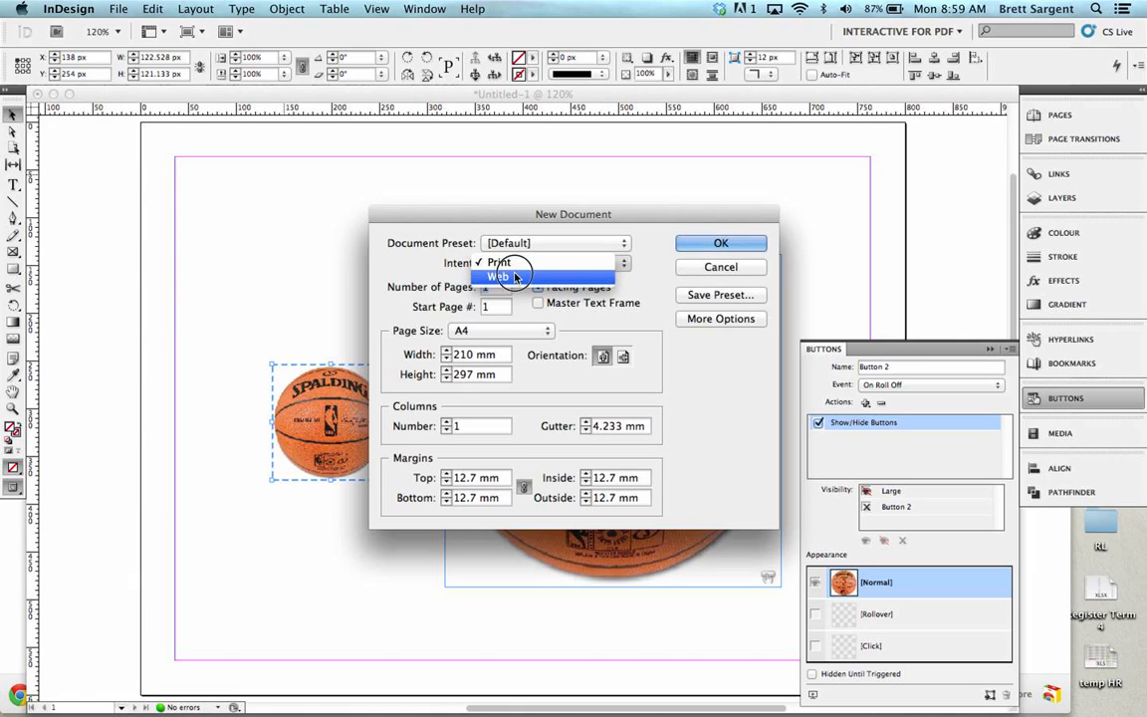
{"action": "left_click", "coordinate": [702, 244]}
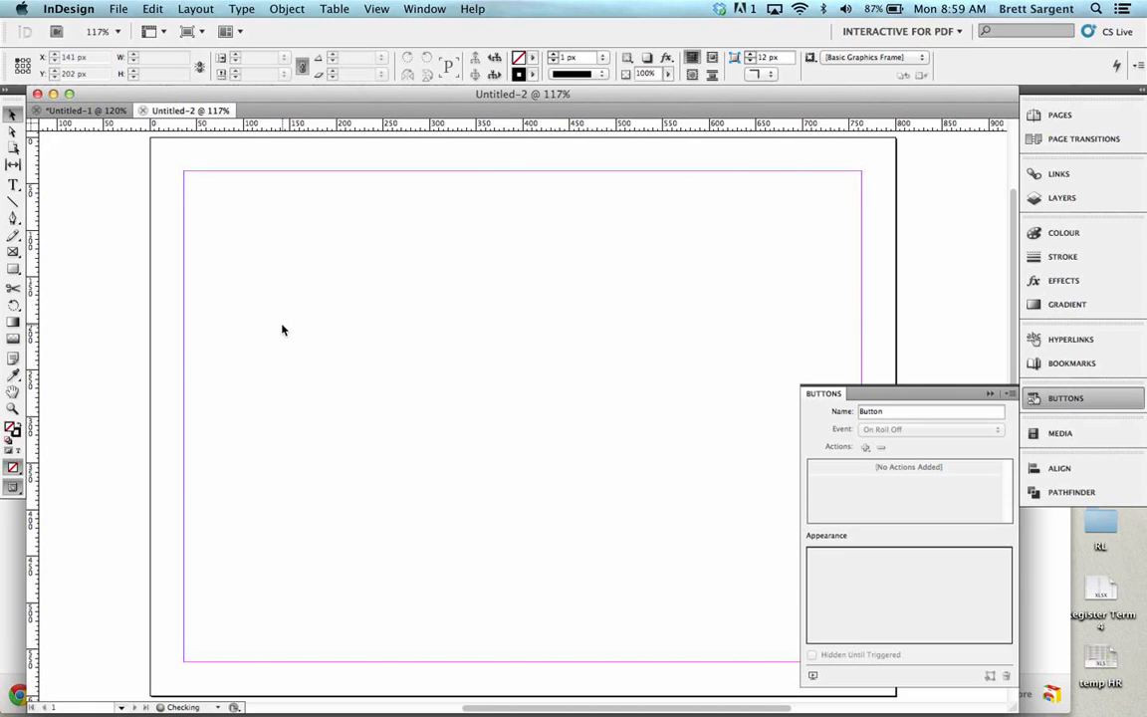
Place basketball.jpeg from the Desktop as a small image about 134 by 133 px on the left half of the page.
{"action": "key", "text": "super+d"}
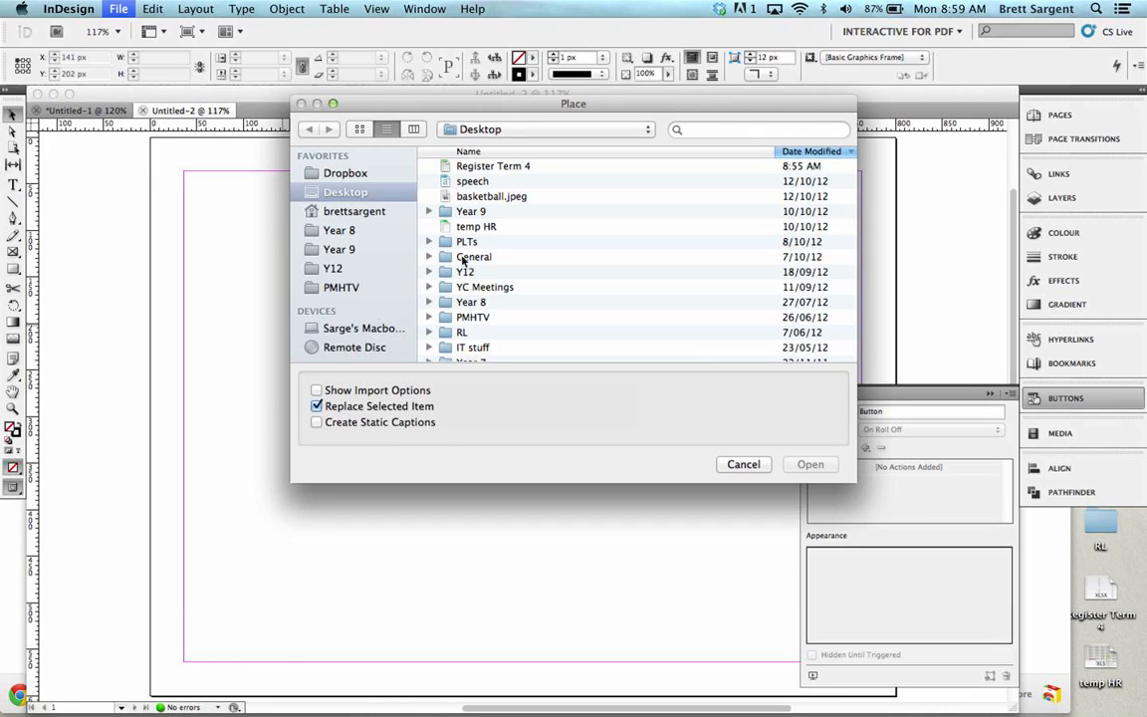
{"action": "left_click", "coordinate": [490, 197]}
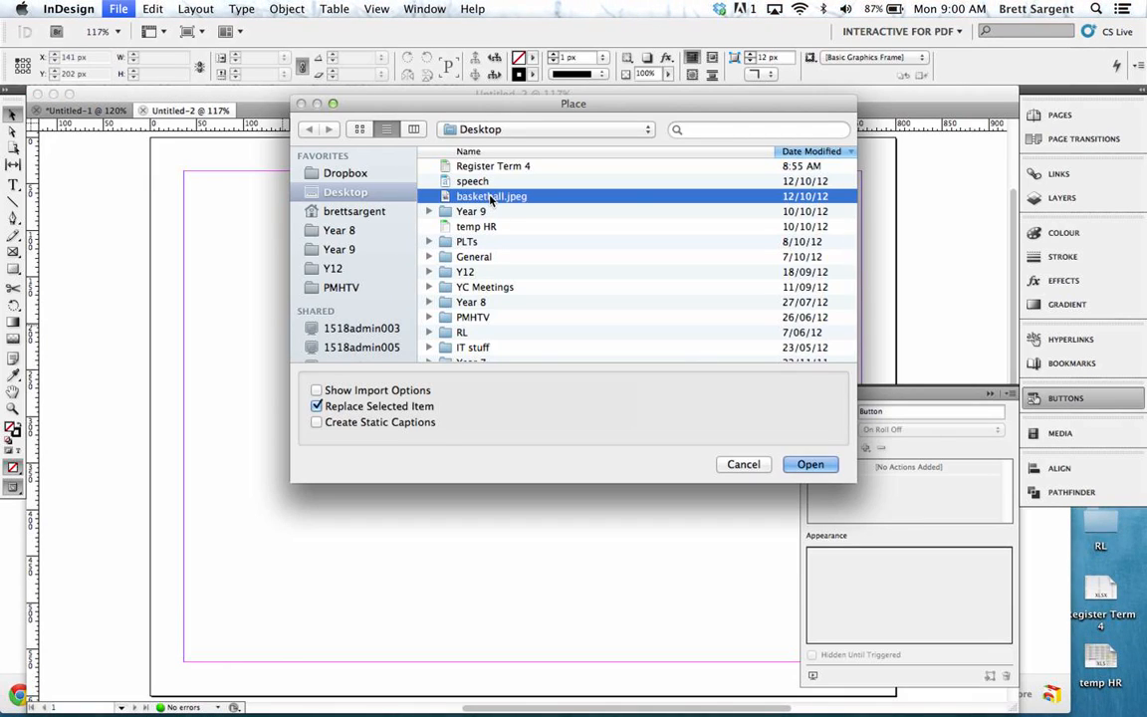
{"action": "left_click", "coordinate": [809, 464]}
{"action": "left_click_drag", "start_coordinate": [280, 302], "coordinate": [405, 408]}
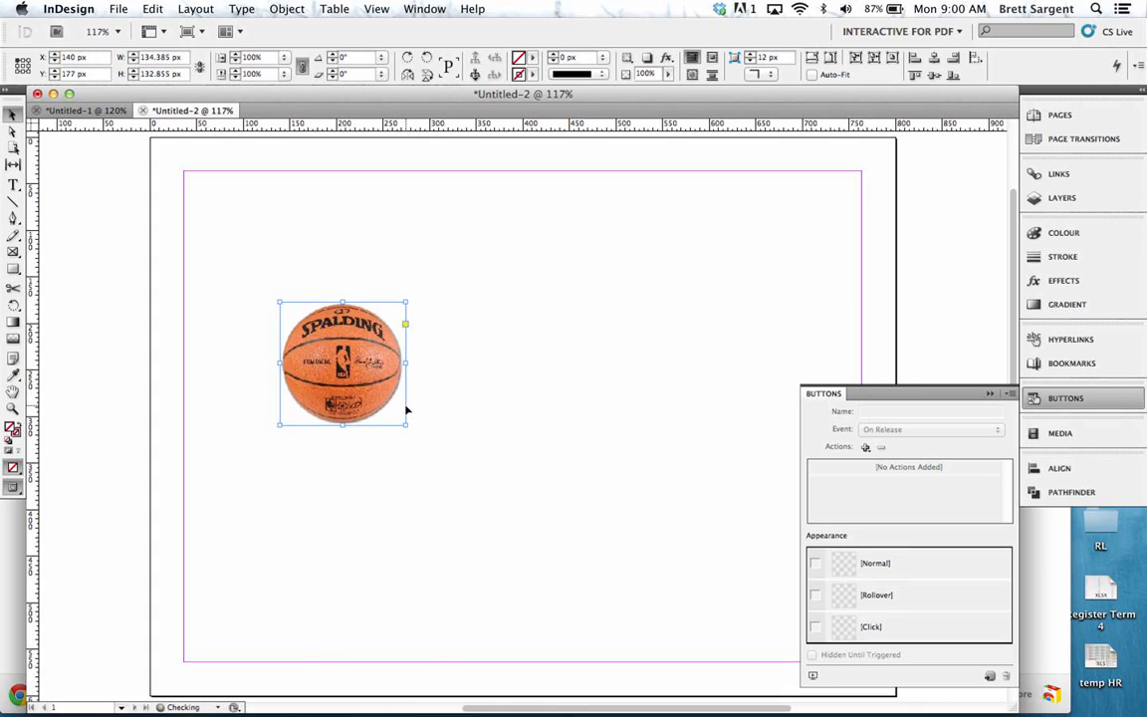
Convert the small basketball image to a button and name it thumbnail.
{"action": "left_click", "coordinate": [875, 564]}
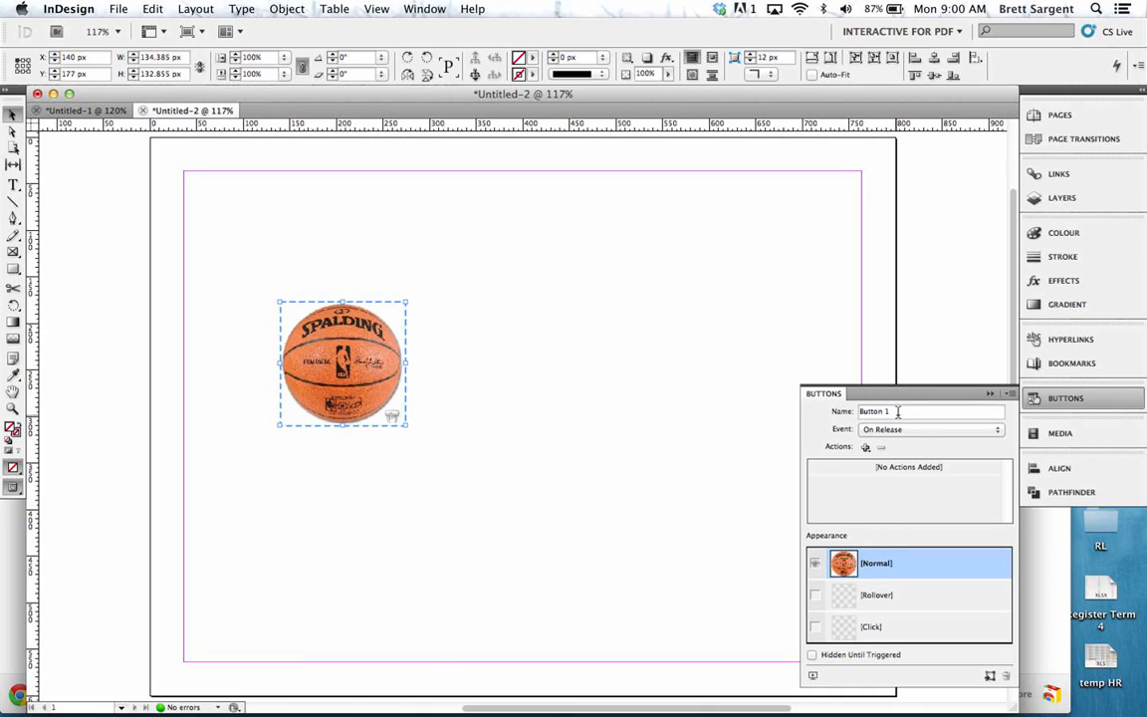
{"action": "left_click_drag", "start_coordinate": [900, 411], "coordinate": [849, 412]}
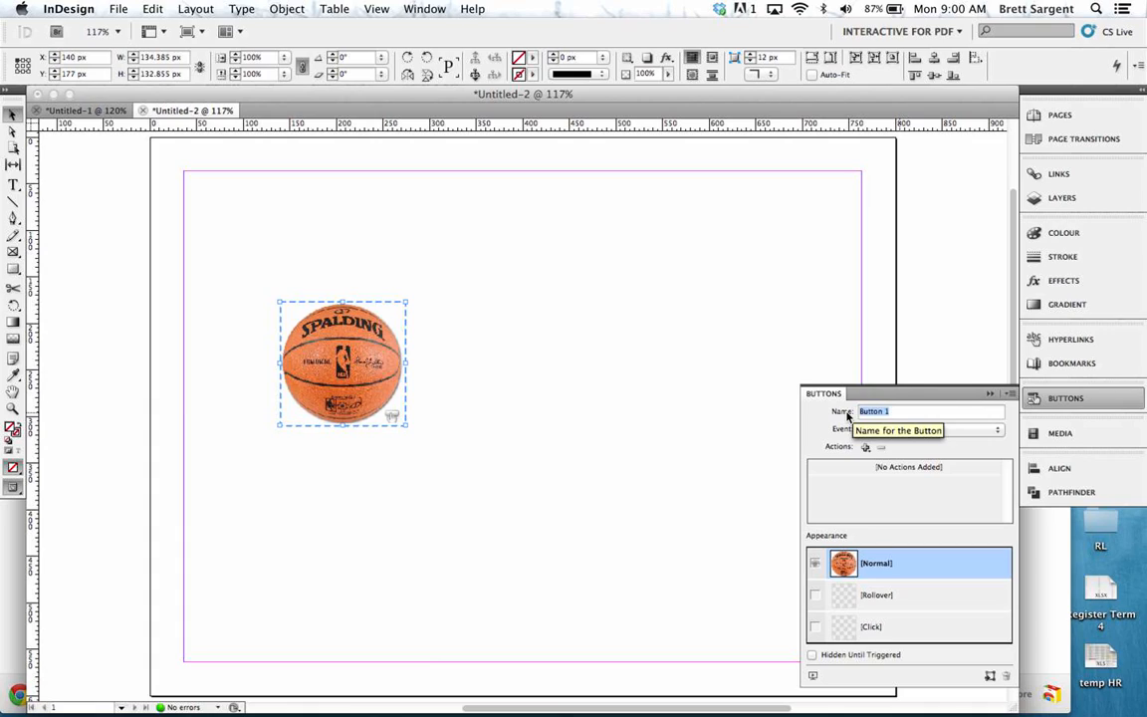
{"action": "type", "text": "thumbnail"}
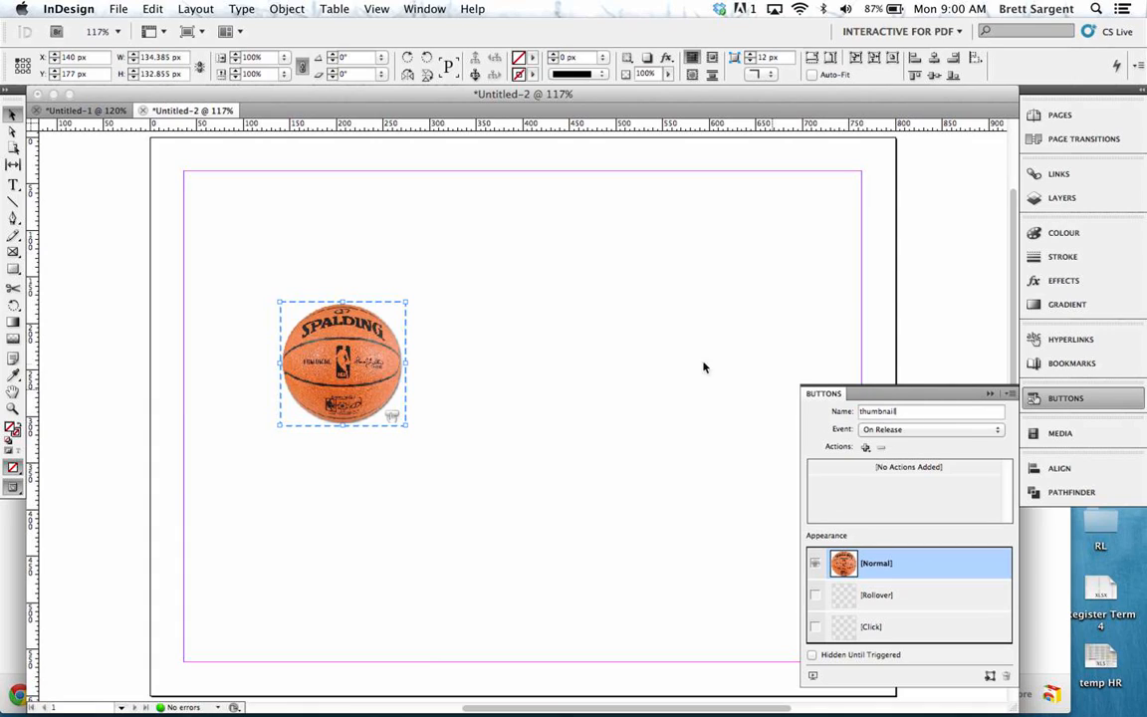
{"action": "left_click", "coordinate": [600, 359]}
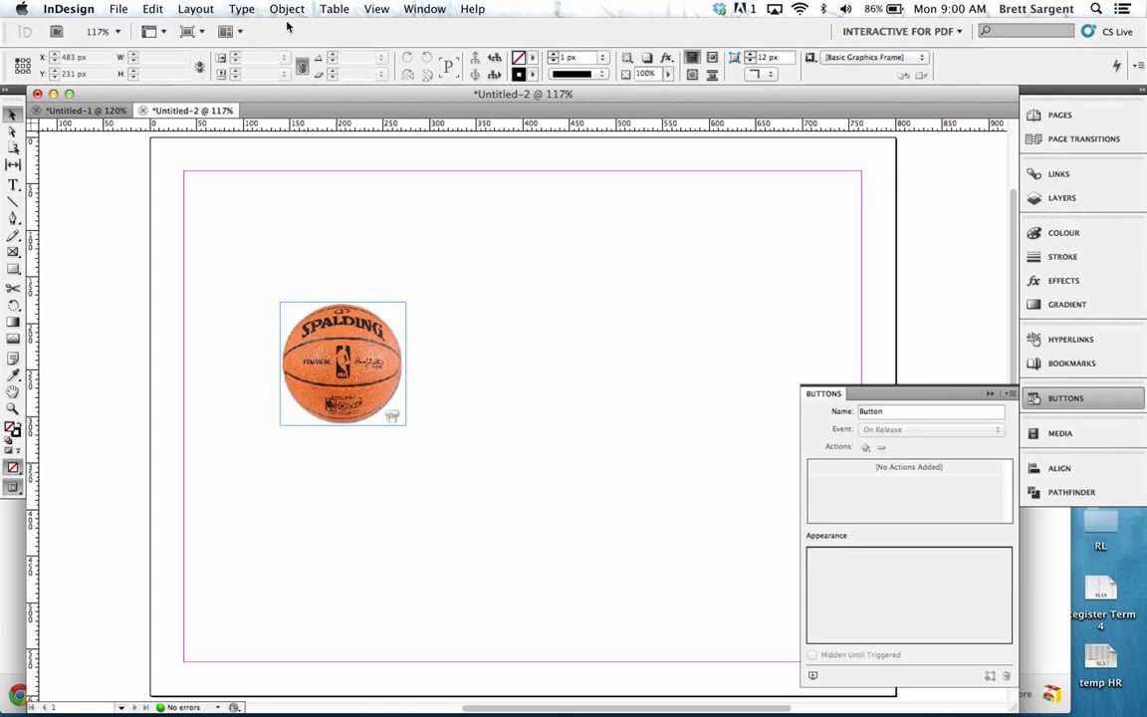
Place basketball.jpeg again as a large image about 391 by 387 px beside the thumbnail.
{"action": "key", "text": "super+d"}
{"action": "left_click", "coordinate": [471, 196]}
{"action": "double_click", "coordinate": [472, 196]}
{"action": "left_click_drag", "start_coordinate": [454, 230], "coordinate": [755, 589]}
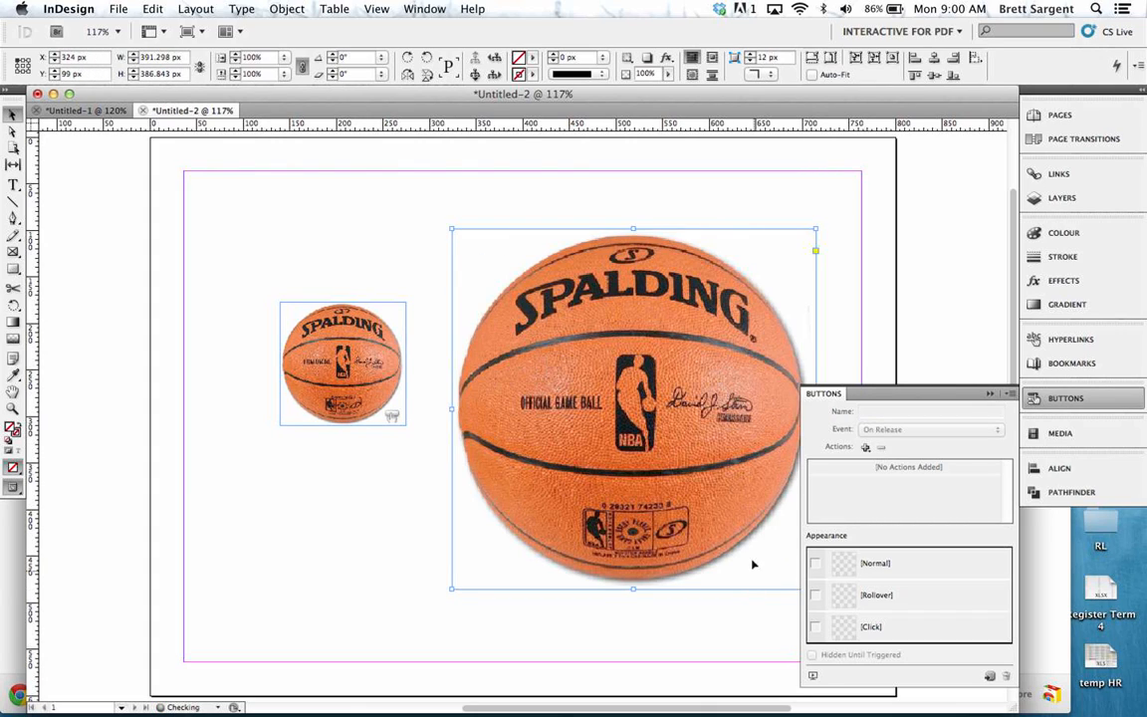
Convert the large basketball image to a button named Large and make it hidden until triggered.
{"action": "left_click", "coordinate": [876, 562]}
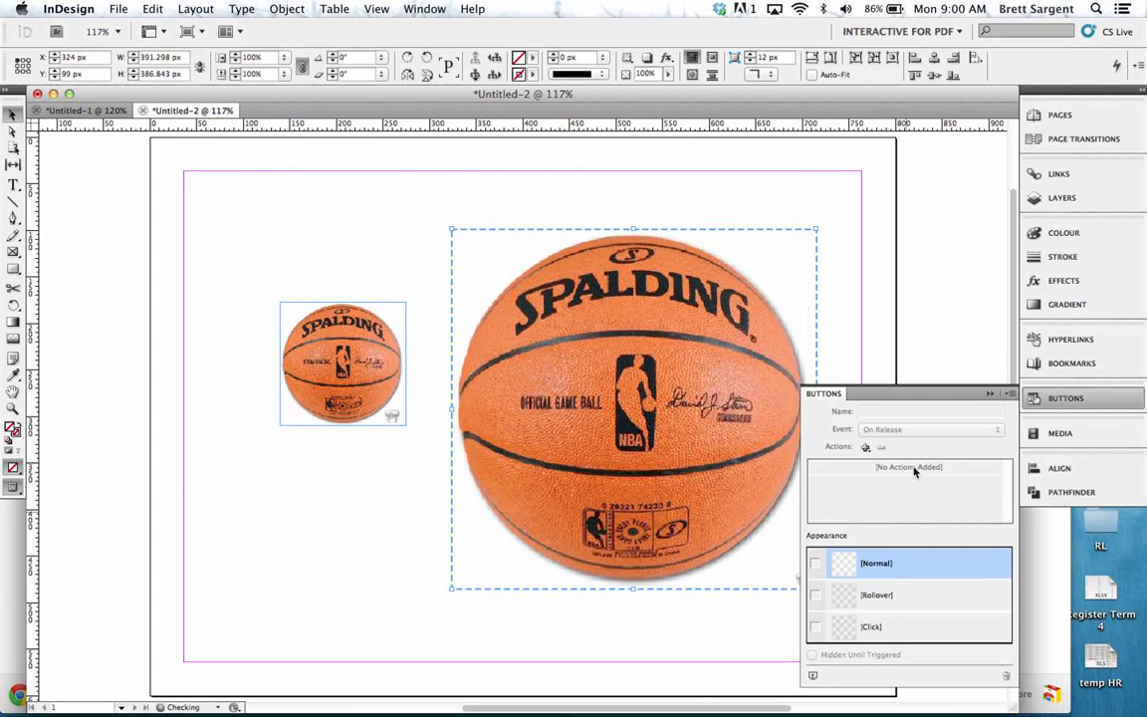
{"action": "left_click_drag", "start_coordinate": [899, 412], "coordinate": [821, 412]}
{"action": "type", "text": "Large"}
{"action": "left_click", "coordinate": [828, 417]}
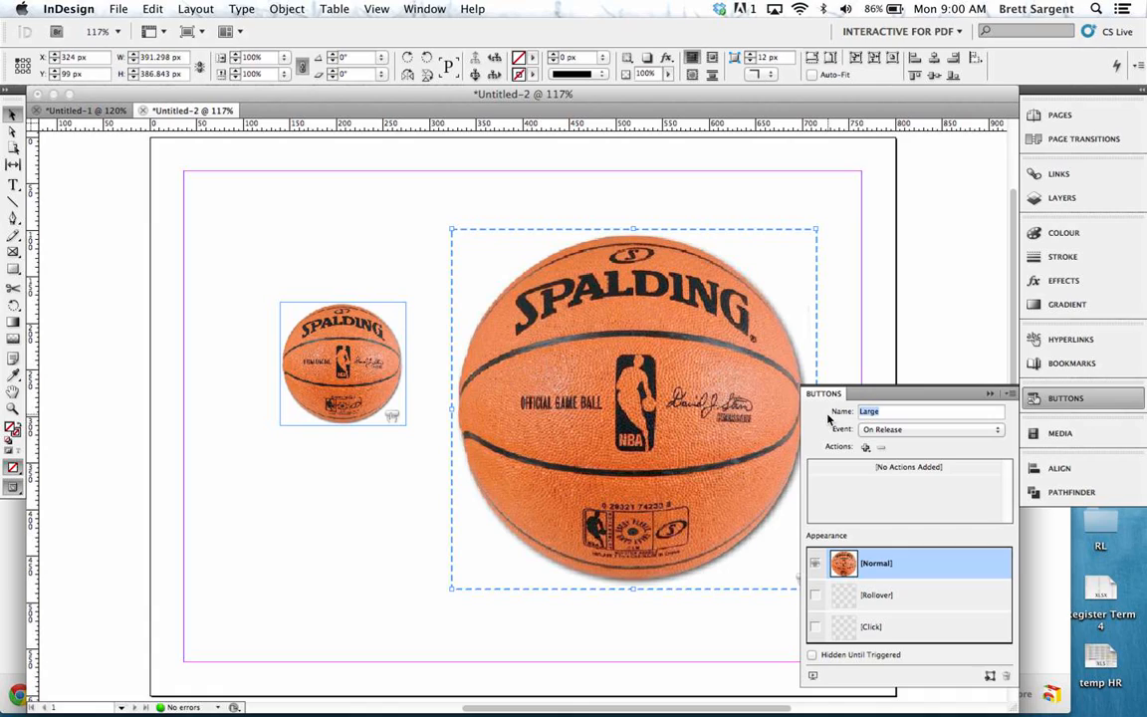
{"action": "left_click", "coordinate": [811, 655]}
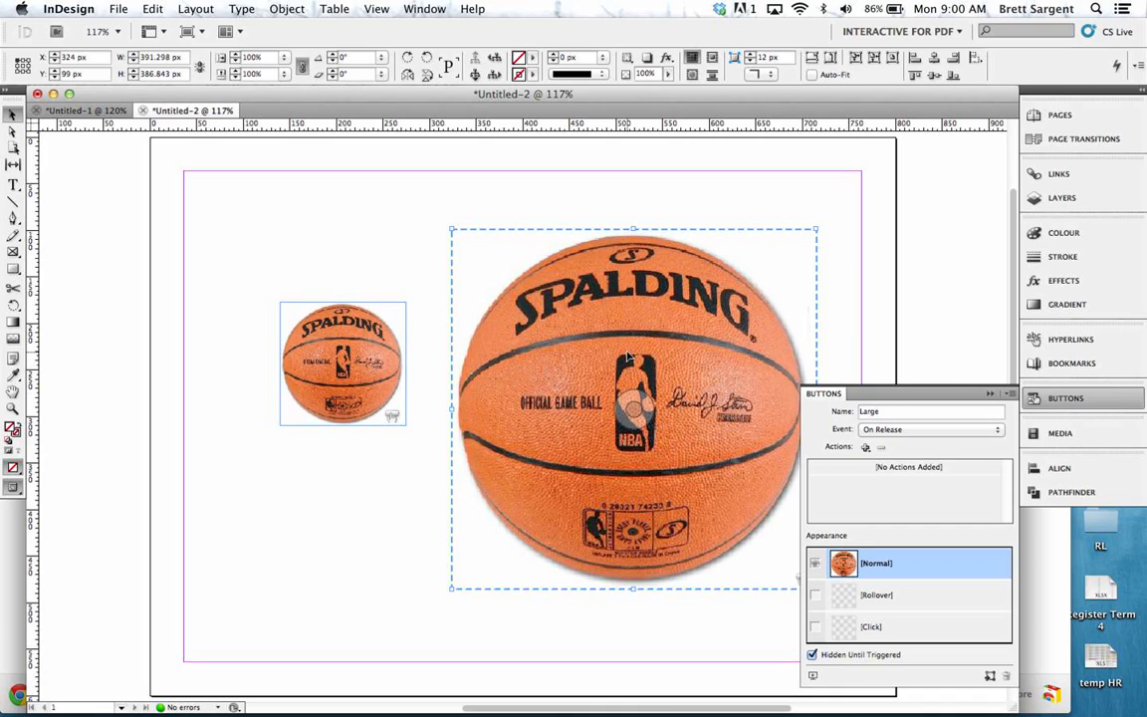
Give the thumbnail button an On Roll Over Show/Hide Buttons action that shows the Large button.
{"action": "left_click", "coordinate": [360, 325]}
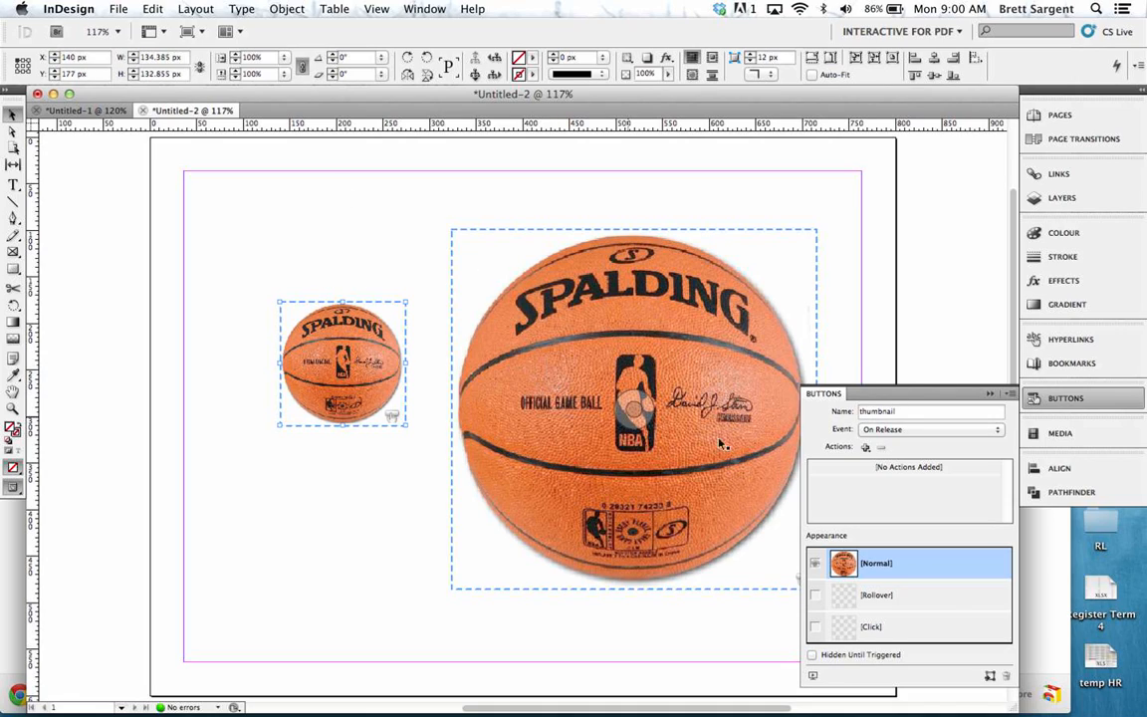
{"action": "left_click", "coordinate": [882, 430]}
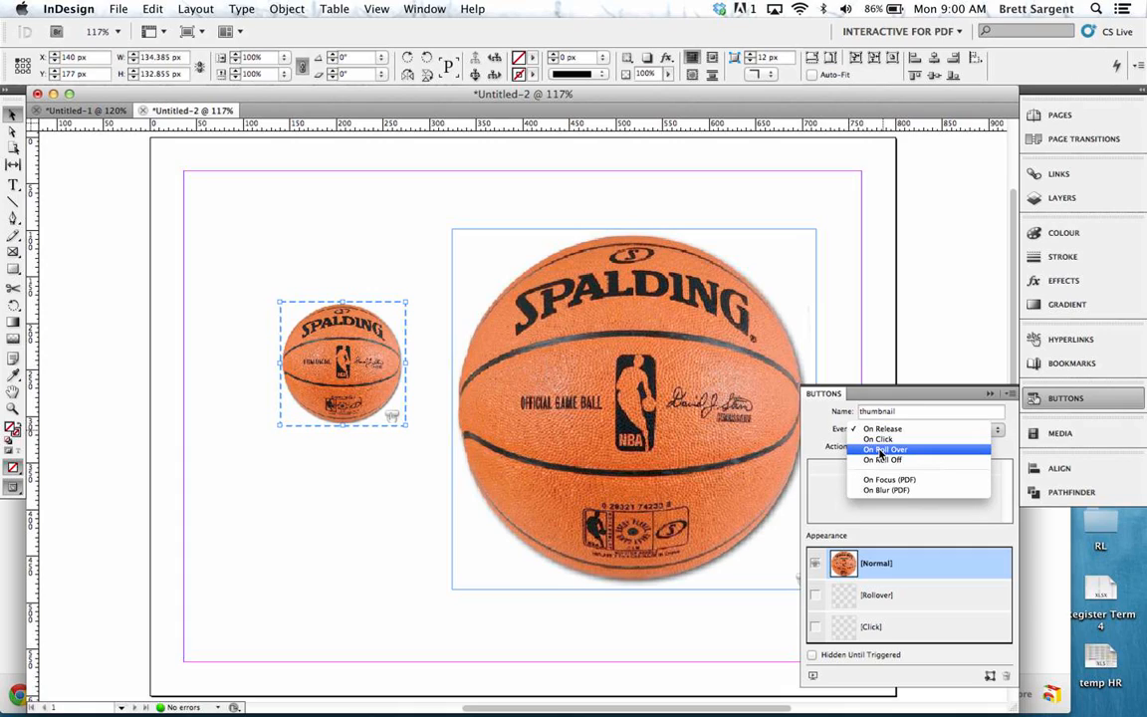
{"action": "left_click", "coordinate": [880, 450]}
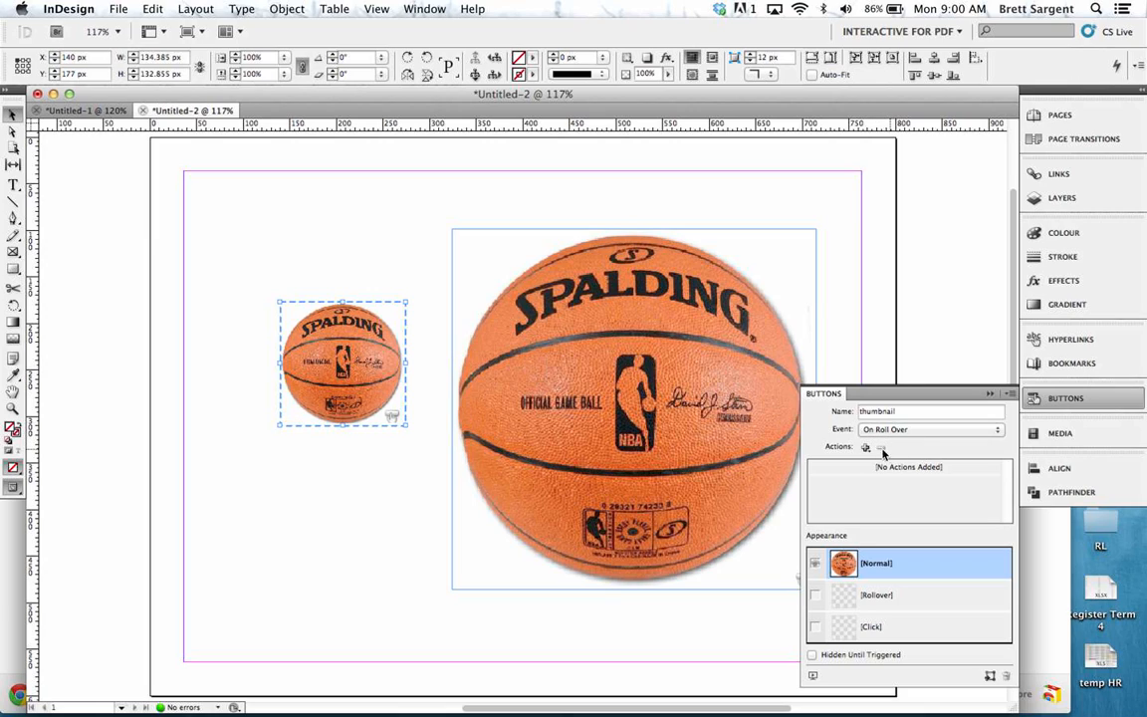
{"action": "left_click", "coordinate": [865, 448]}
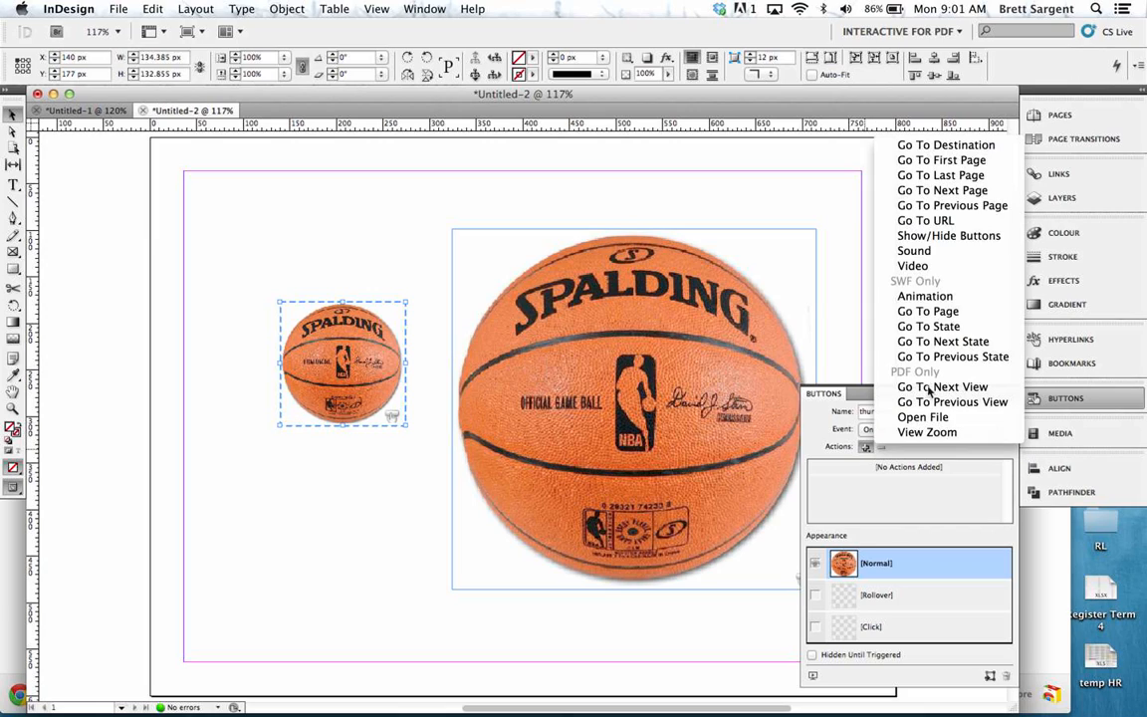
{"action": "left_click", "coordinate": [950, 237]}
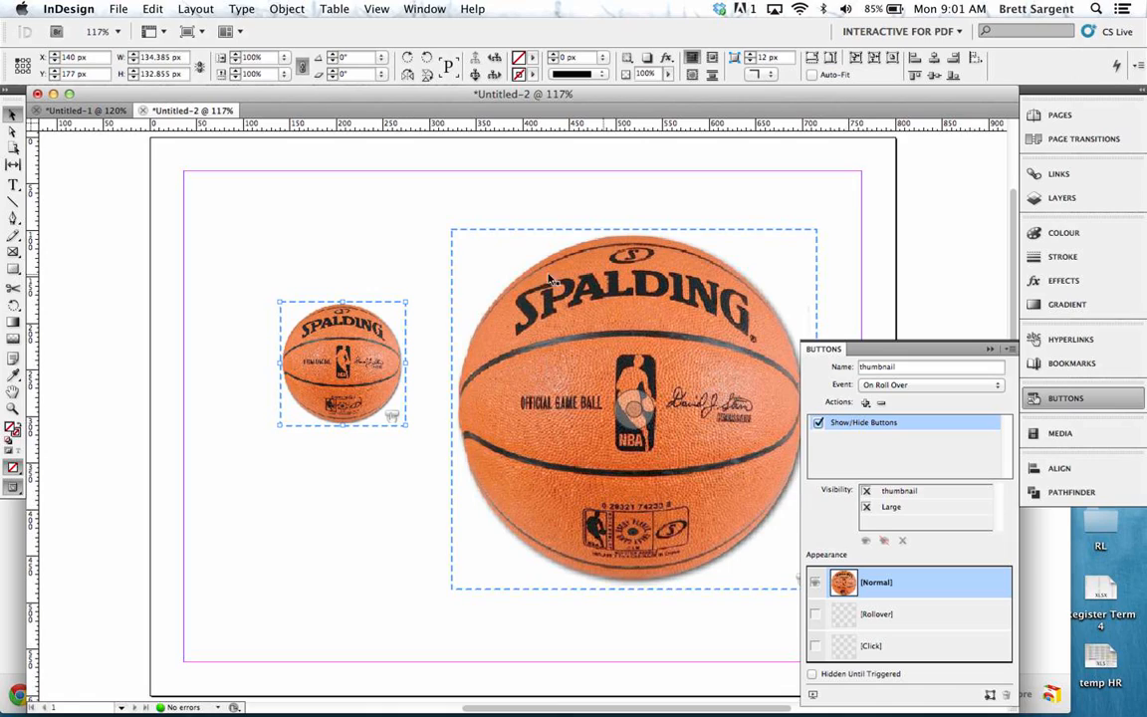
{"action": "left_click", "coordinate": [866, 507]}
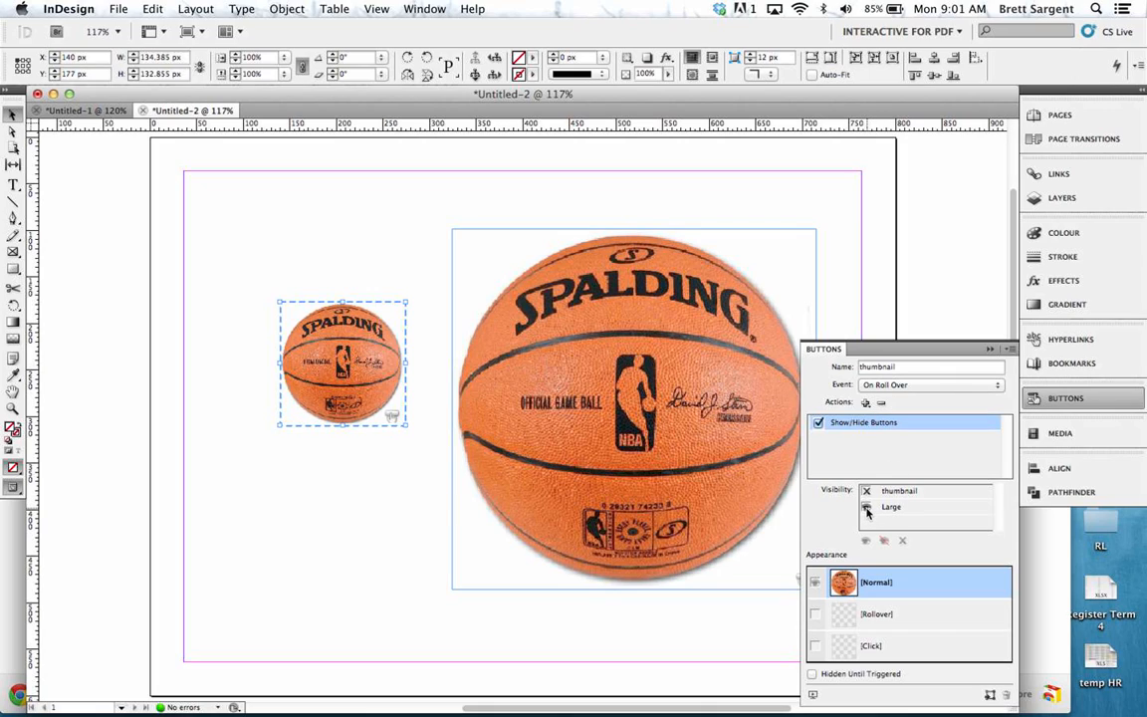
Add an On Roll Off Show/Hide Buttons action to the thumbnail button that hides the Large button.
{"action": "left_click", "coordinate": [874, 385]}
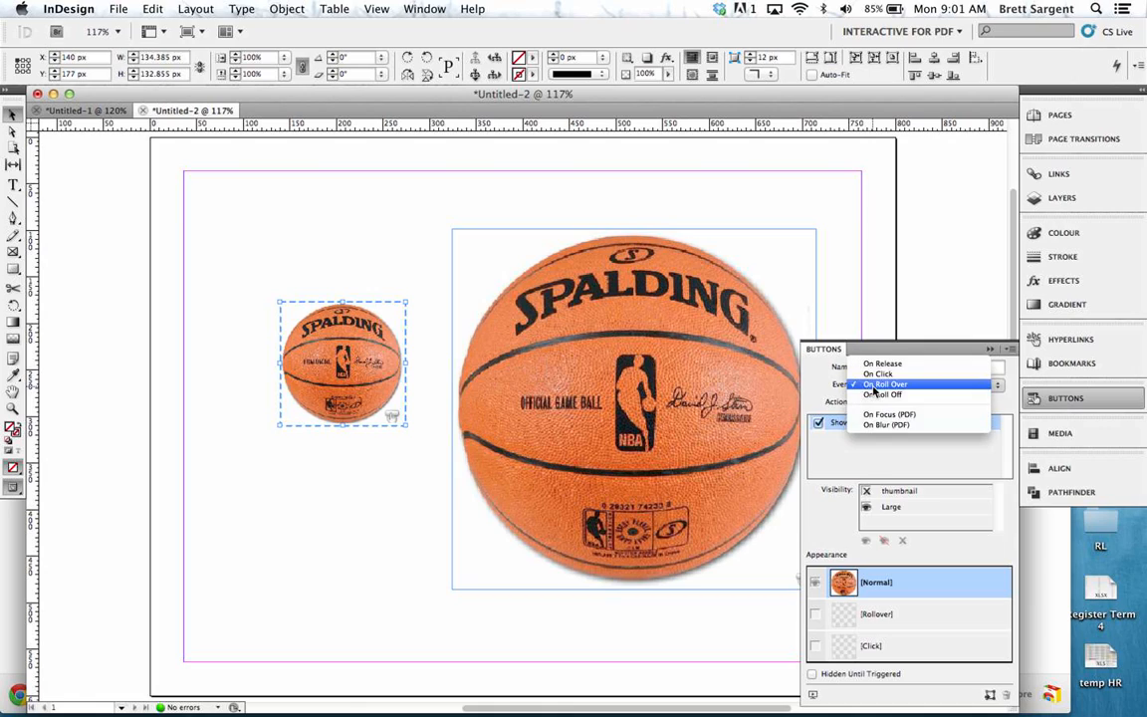
{"action": "left_click", "coordinate": [878, 394]}
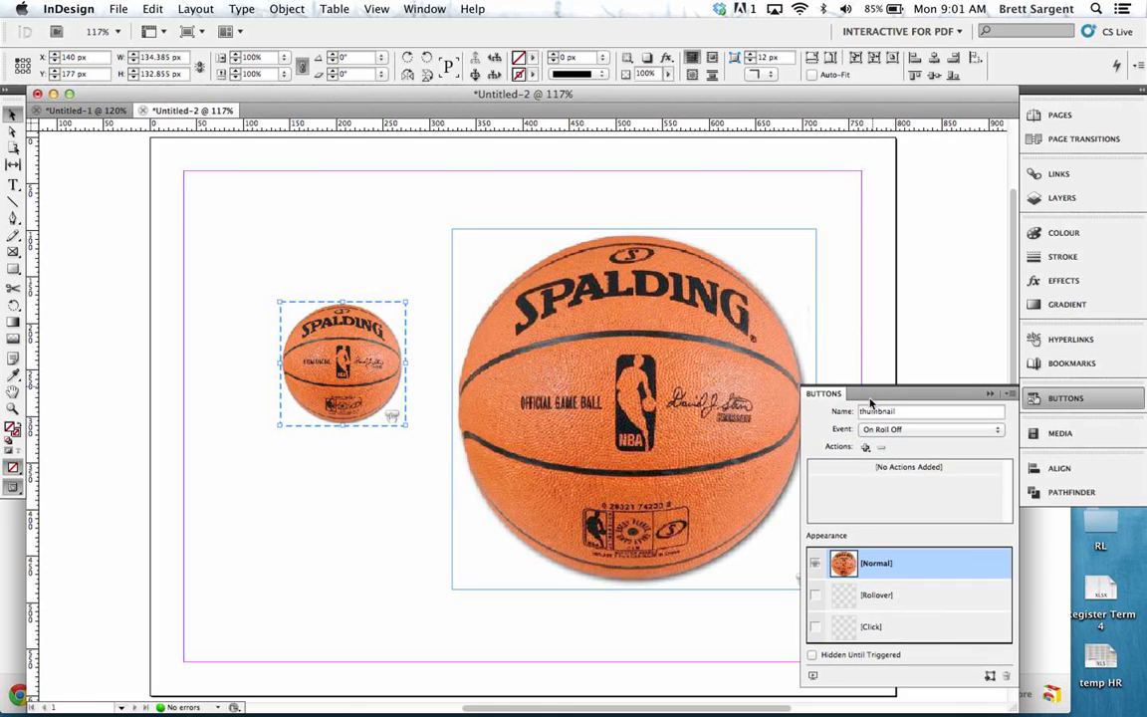
{"action": "left_click", "coordinate": [867, 447]}
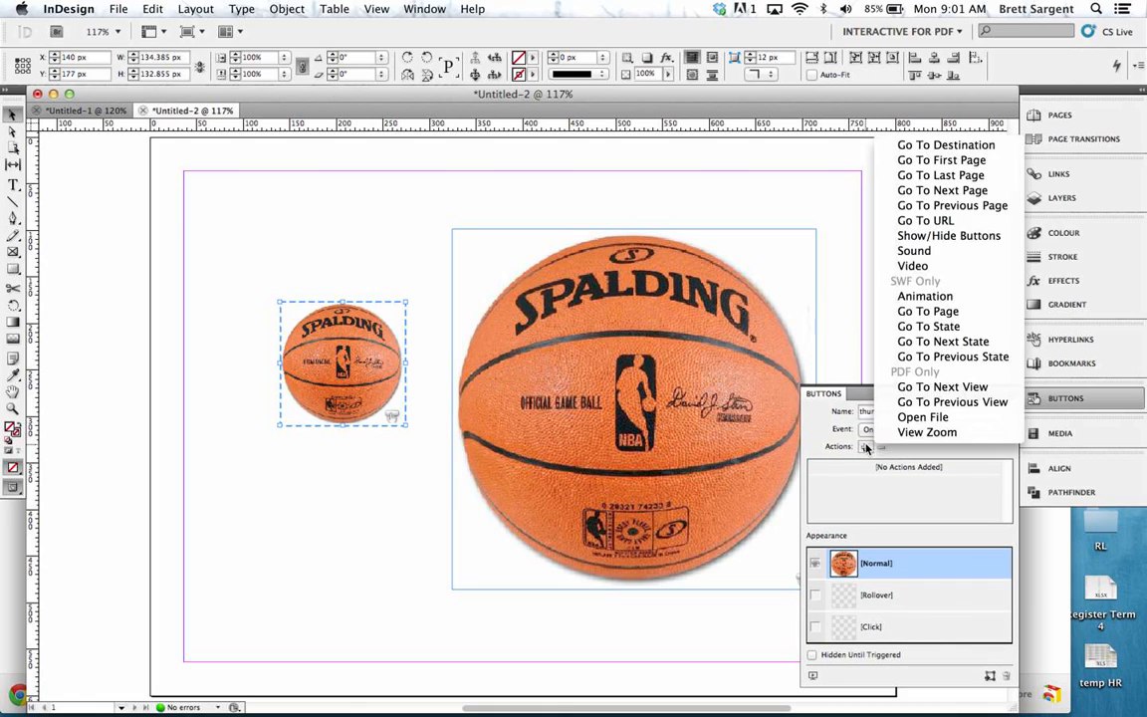
{"action": "left_click", "coordinate": [953, 237]}
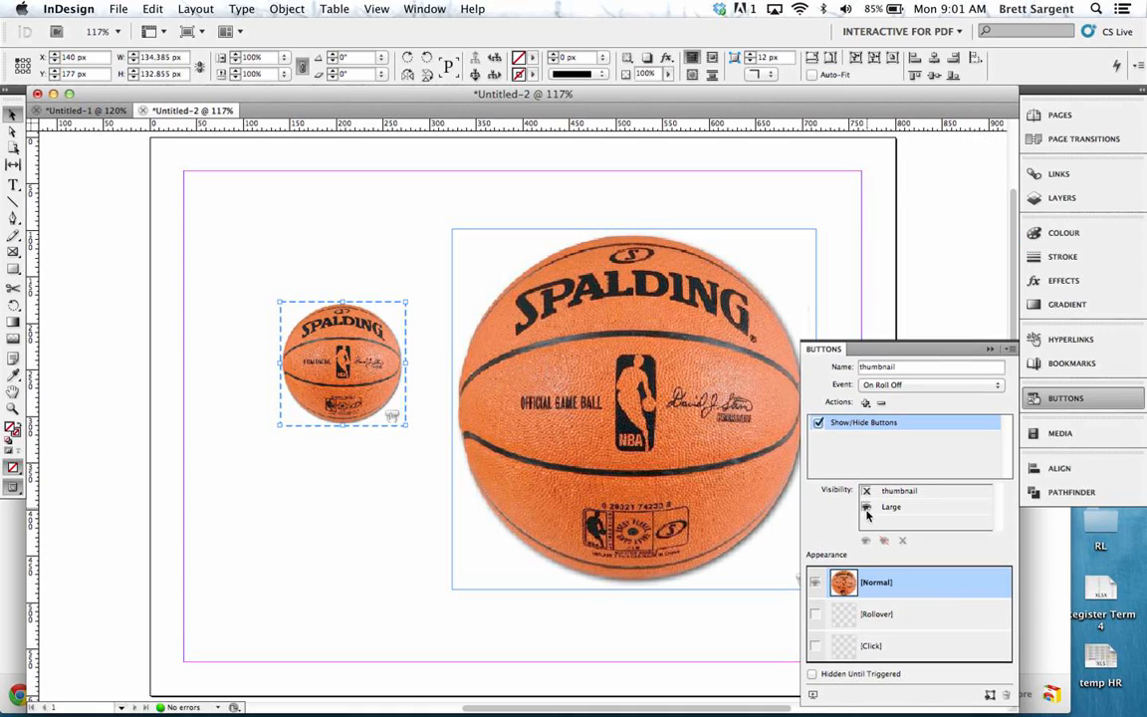
{"action": "left_click", "coordinate": [866, 509]}
Preview the page, check both buttons' settings, and test the thumbnail's roll over and roll off behaviour.
{"action": "left_click", "coordinate": [812, 696]}
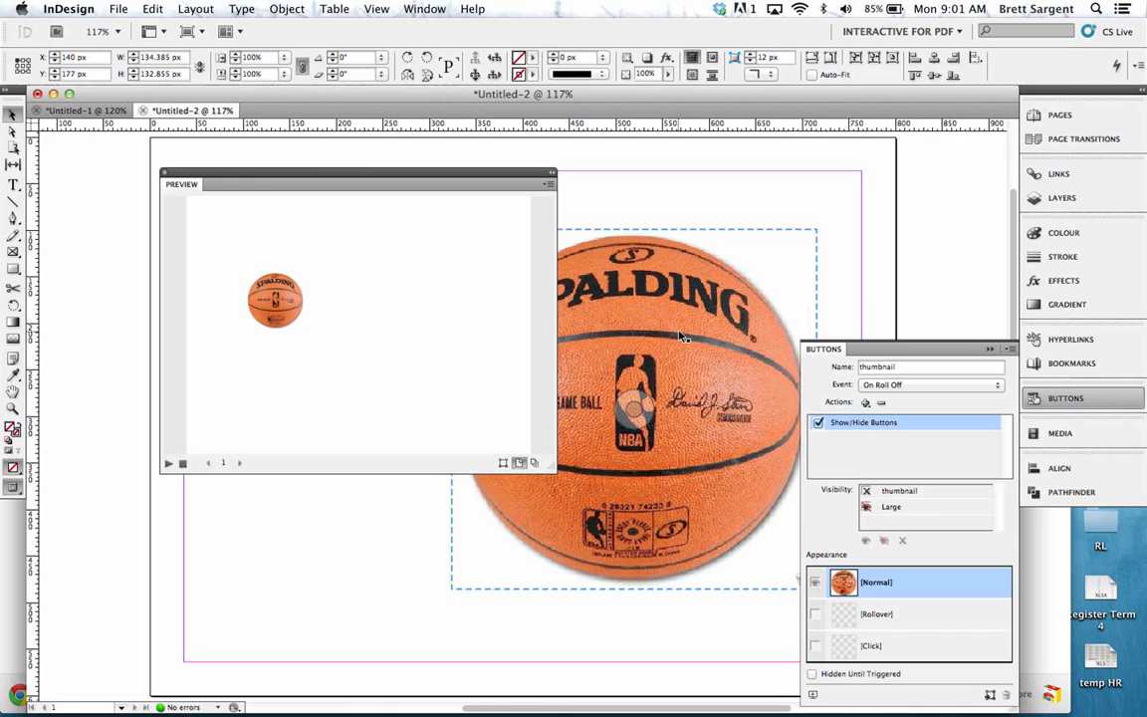
{"action": "left_click", "coordinate": [709, 416]}
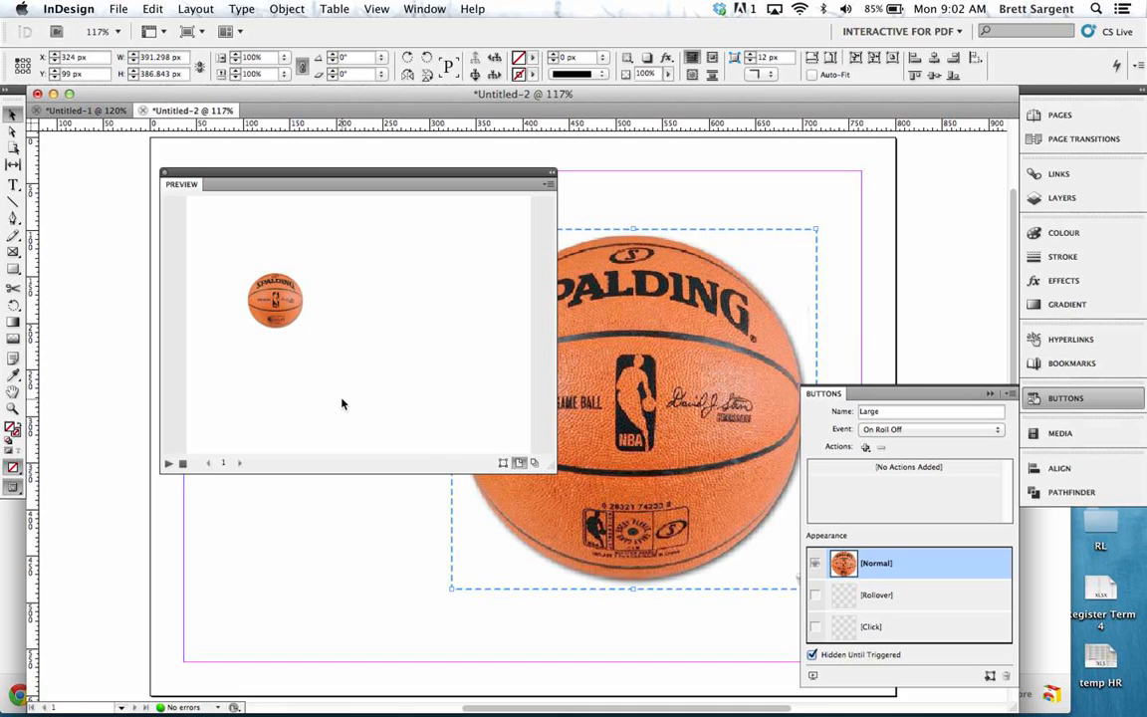
{"action": "left_click_drag", "start_coordinate": [363, 179], "coordinate": [342, 359]}
{"action": "left_click", "coordinate": [343, 322]}
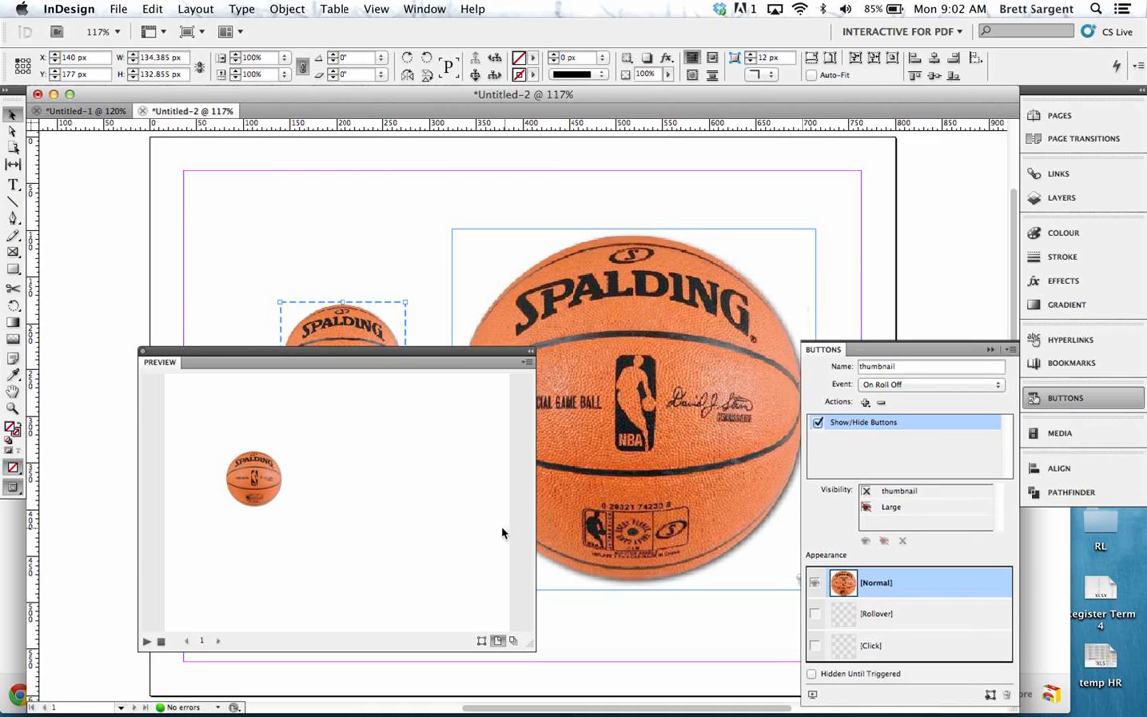
{"action": "mouse_move", "coordinate": [257, 492]}
{"action": "left_click", "coordinate": [309, 621]}
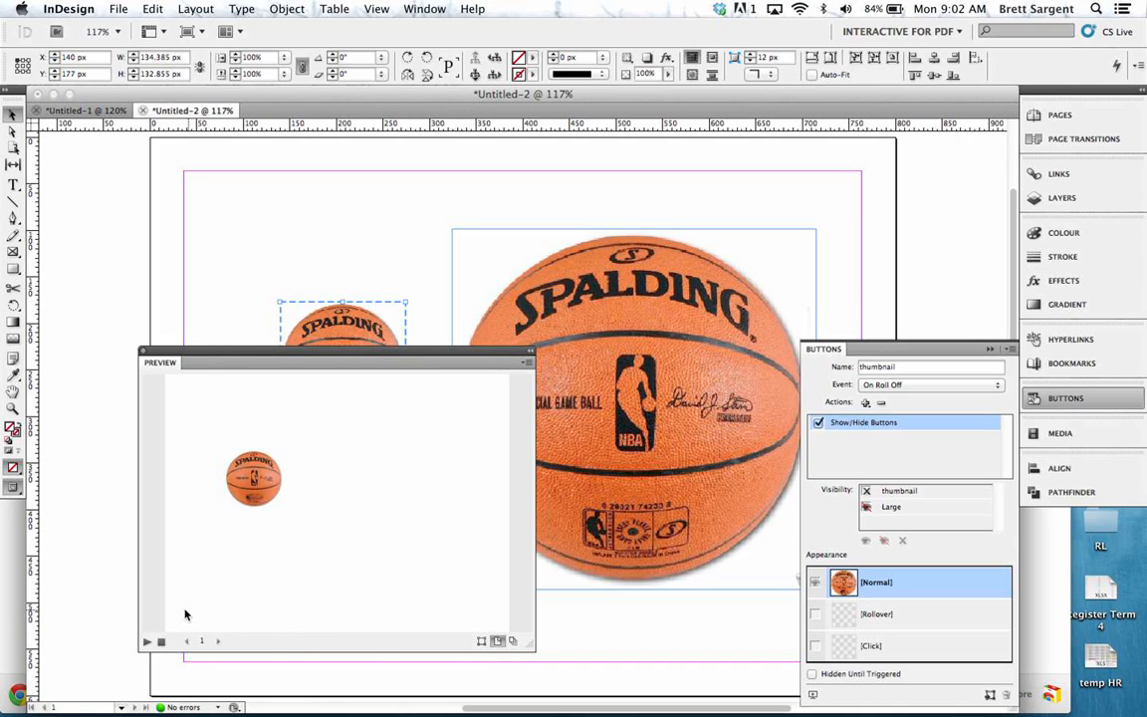